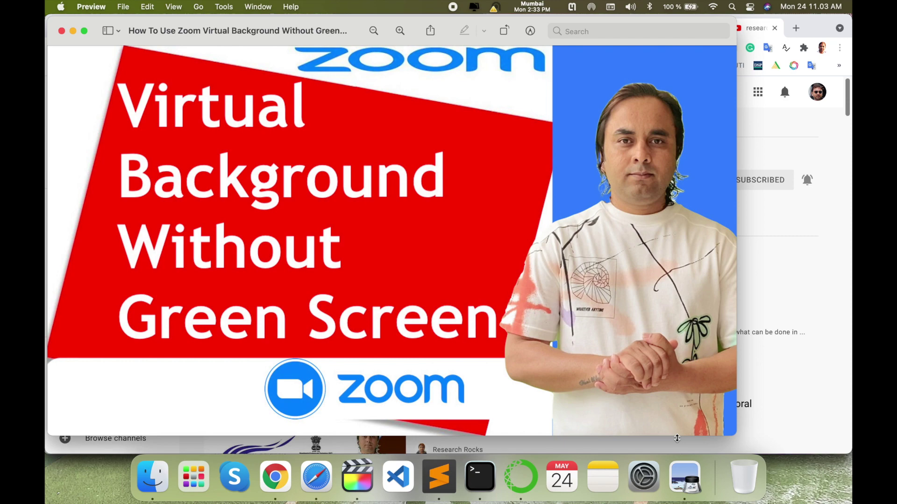
Step: Close the thumbnail preview, launch Zoom from Launchpad, and start a new meeting
left_click(829, 269)
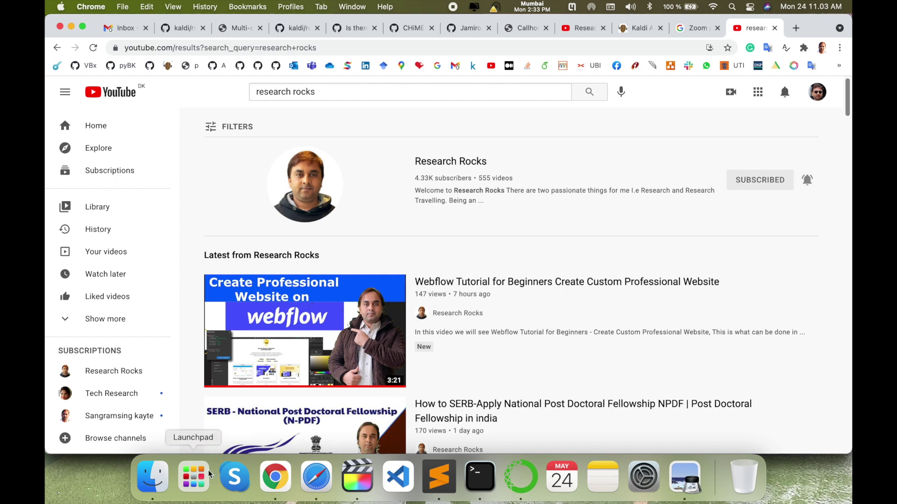
left_click(190, 477)
left_click(247, 247)
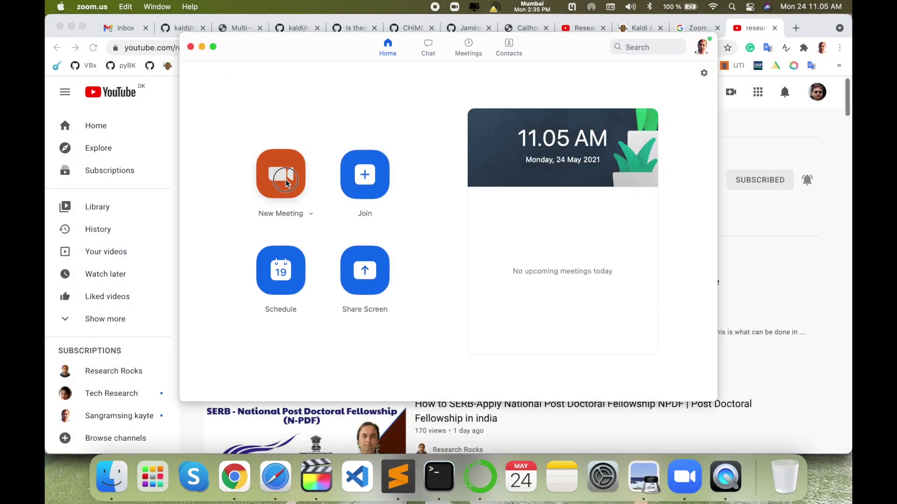
left_click(280, 175)
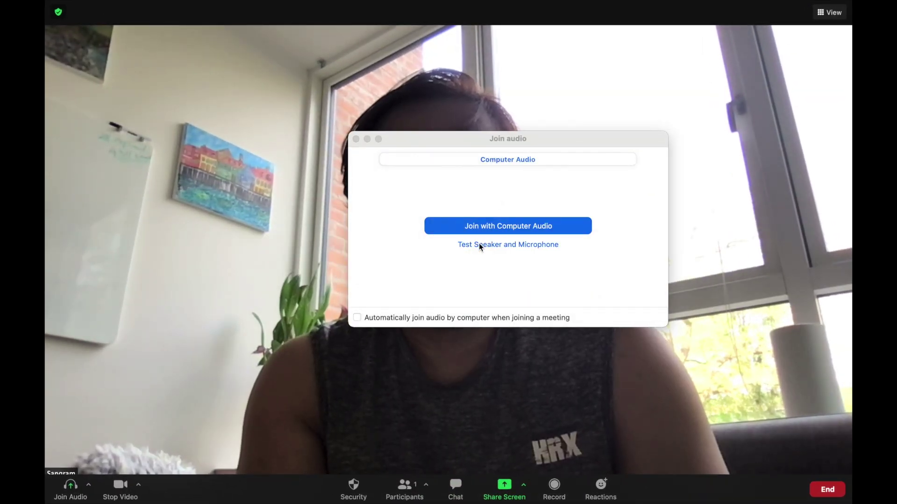
Step: Join the meeting with computer audio and mute the microphone
left_click(483, 227)
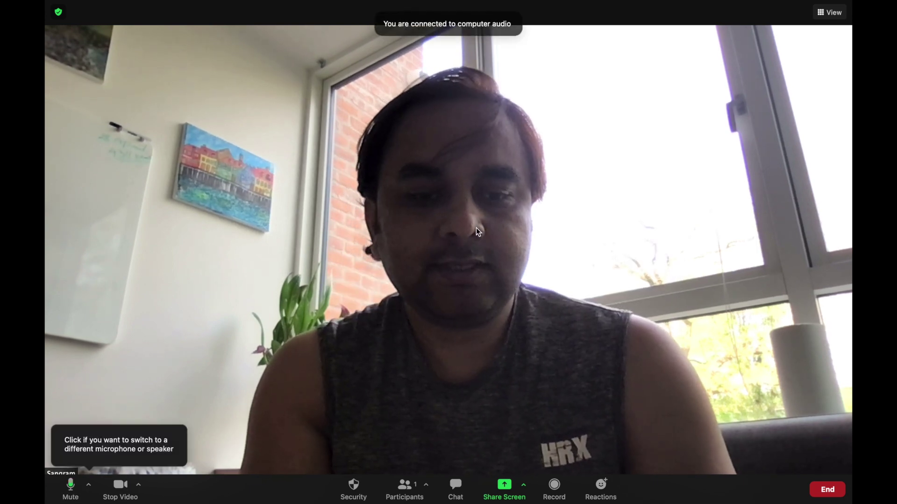
left_click(71, 486)
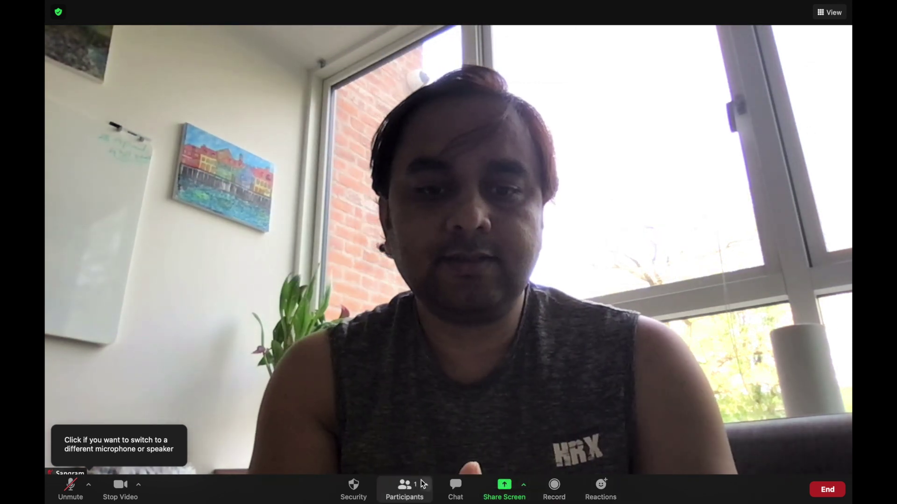
Step: Exit full screen, shift the meeting window left, and open Preferences at Background & Filters
key("Escape")
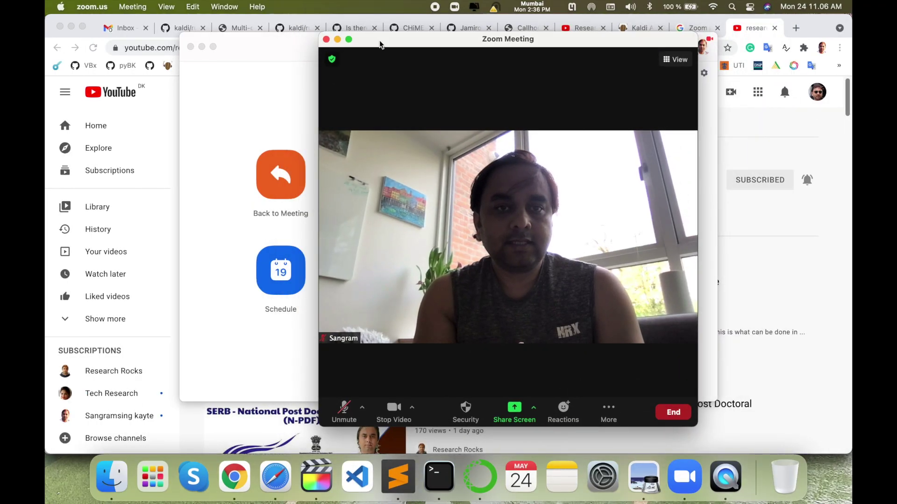
left_click_drag(368, 39, 308, 39)
left_click(92, 7)
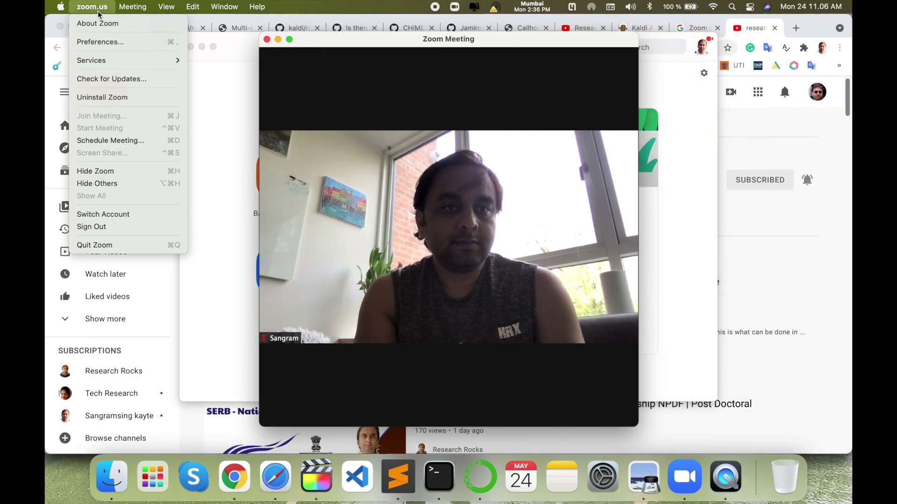
left_click(100, 41)
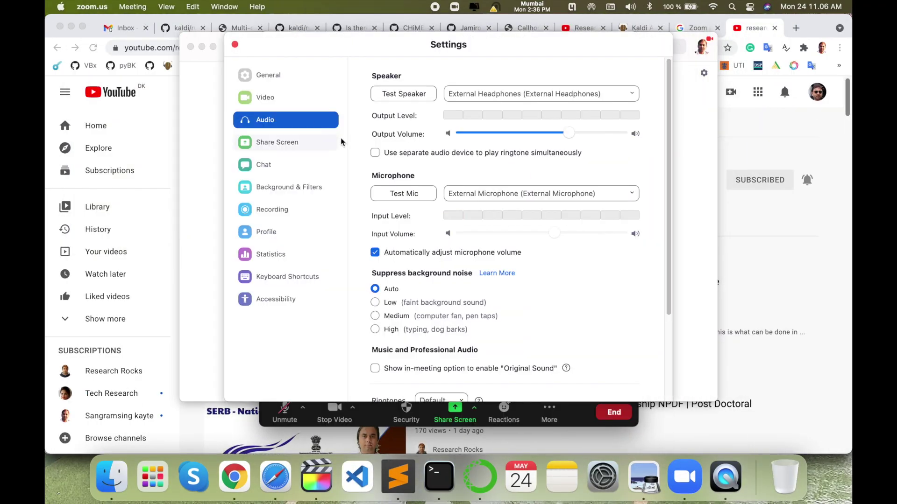
left_click(295, 142)
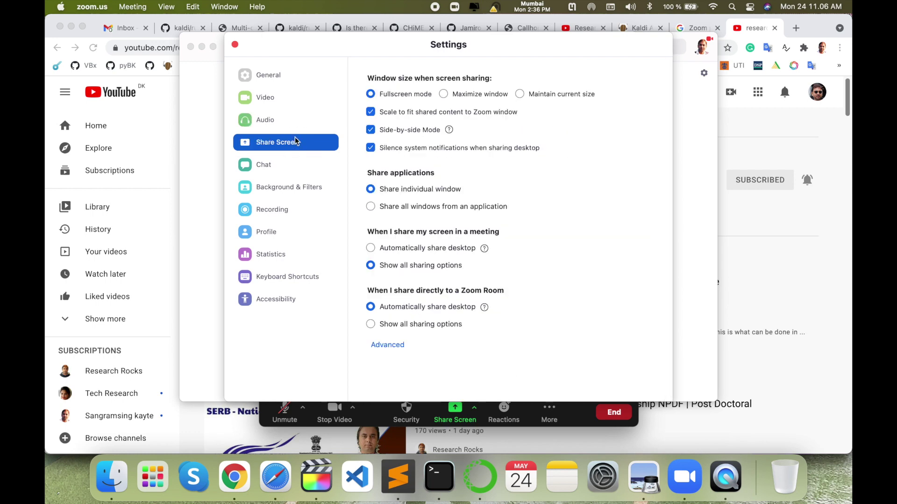
left_click(292, 191)
Step: Try the Blur, beach scene and wood-texture virtual backgrounds
left_click(471, 276)
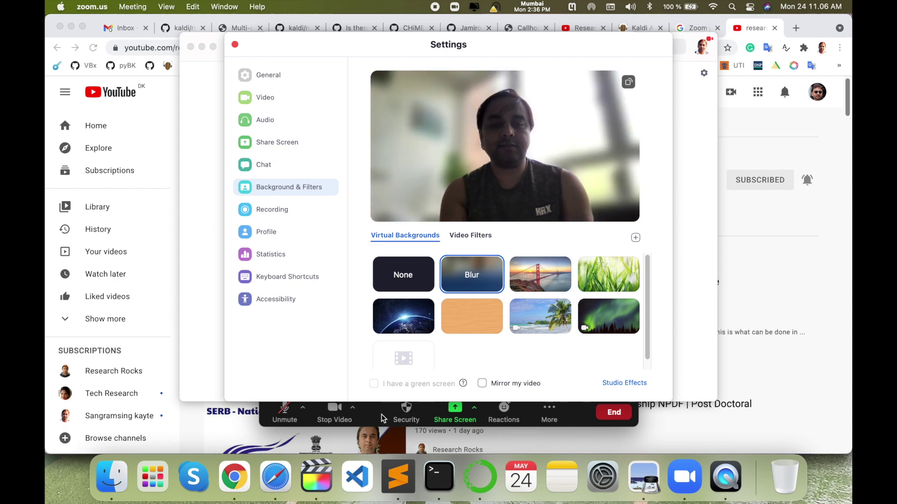
left_click(545, 307)
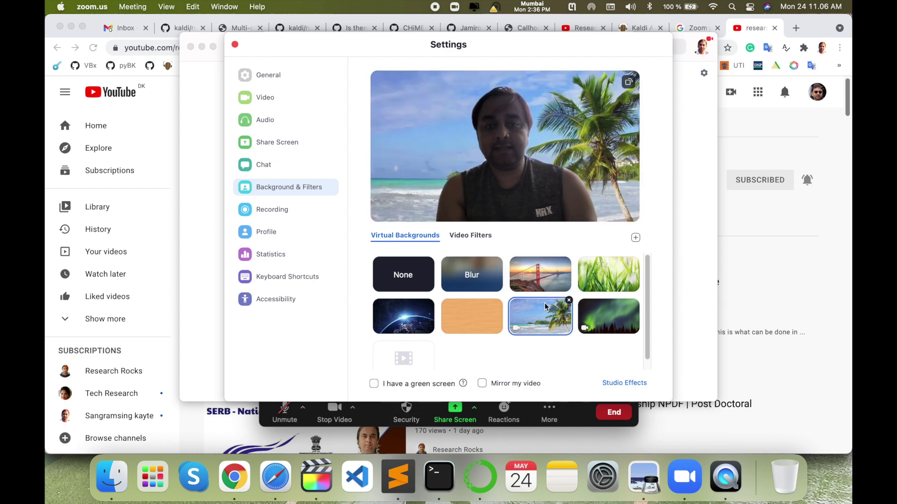
scroll(539, 309, "down", 1)
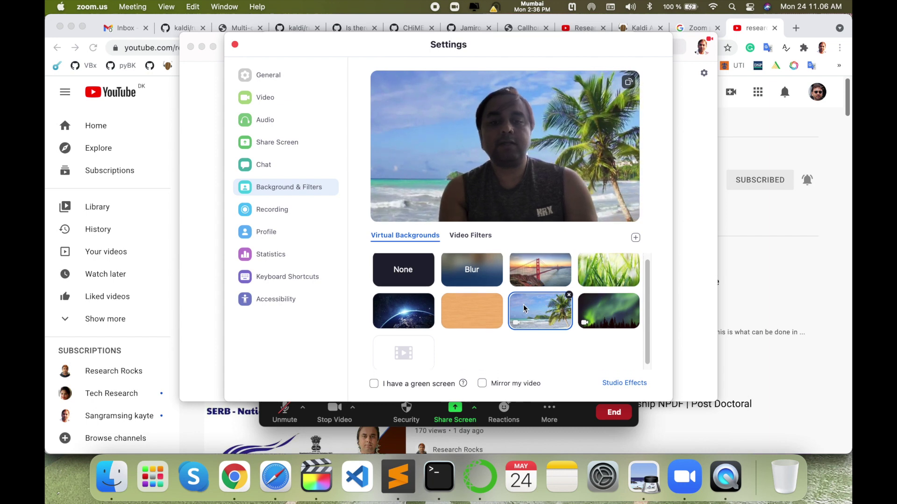
left_click(473, 318)
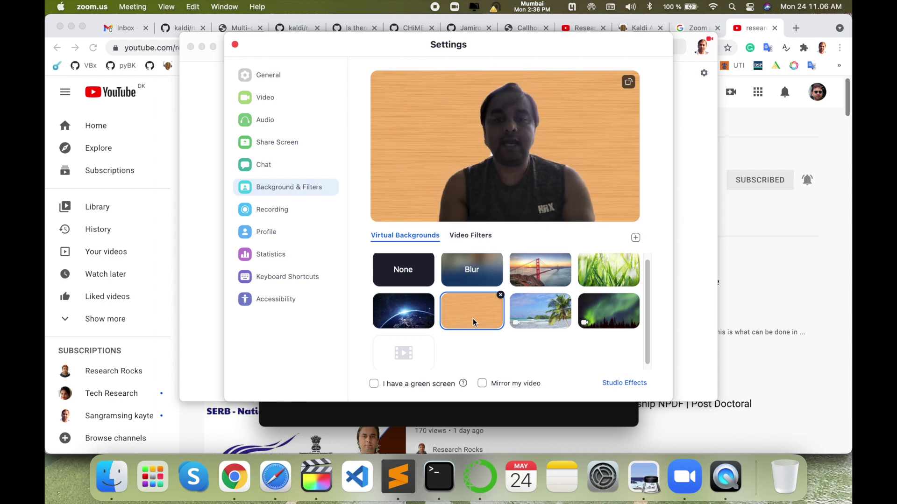
Step: Delete the wood-texture background, leaving the Earth-from-space background applied
left_click(499, 295)
left_click(544, 238)
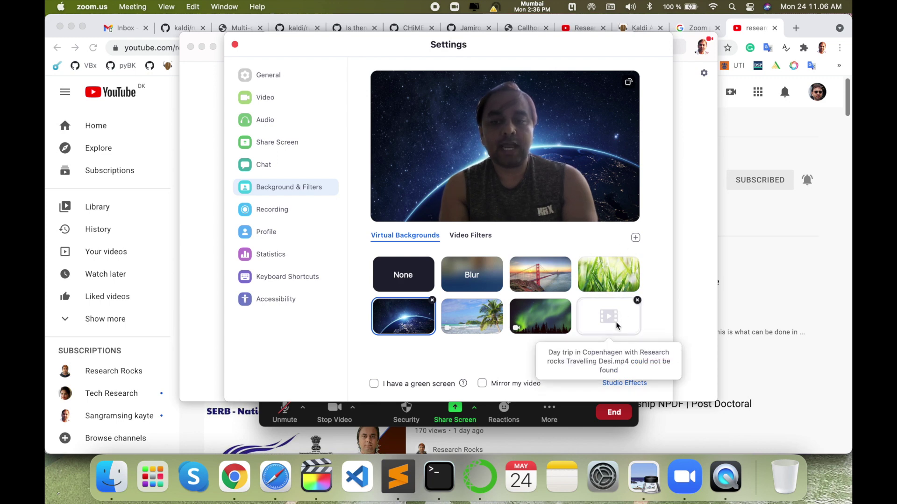
left_click(636, 238)
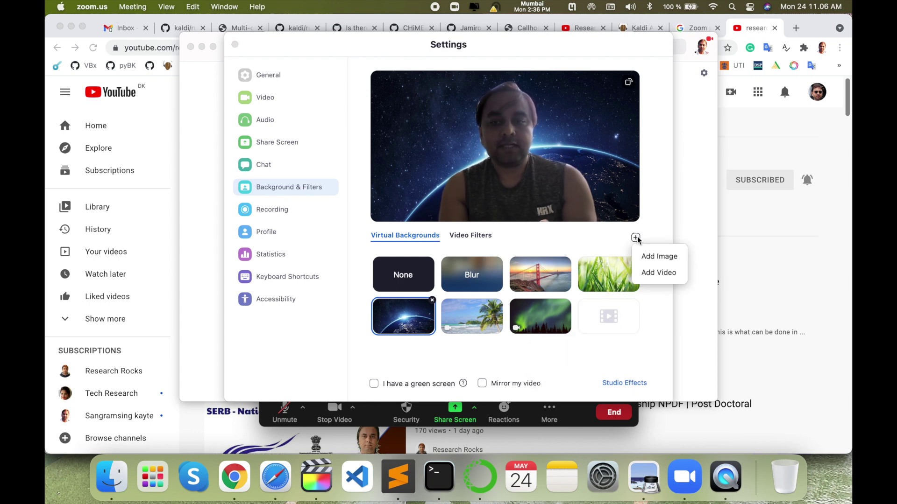
Step: Add the video thumbnail image from the Desktop as a virtual background
left_click(658, 255)
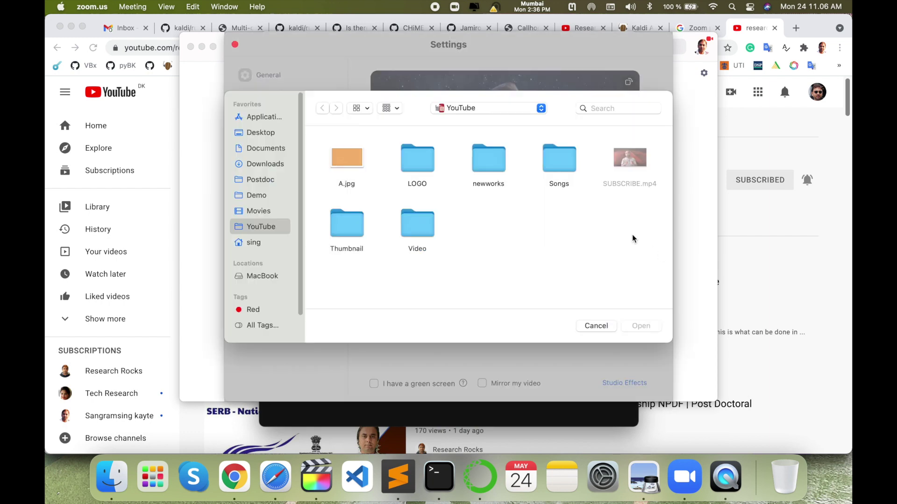
left_click(263, 135)
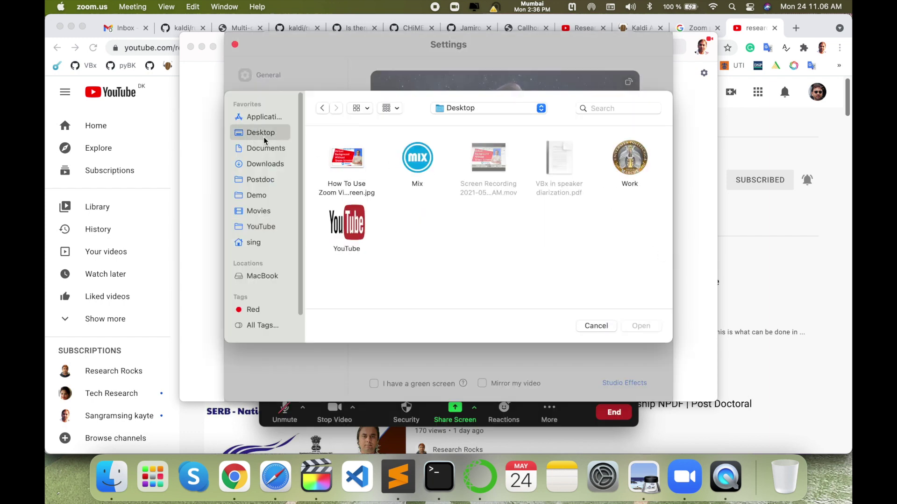
left_click(344, 157)
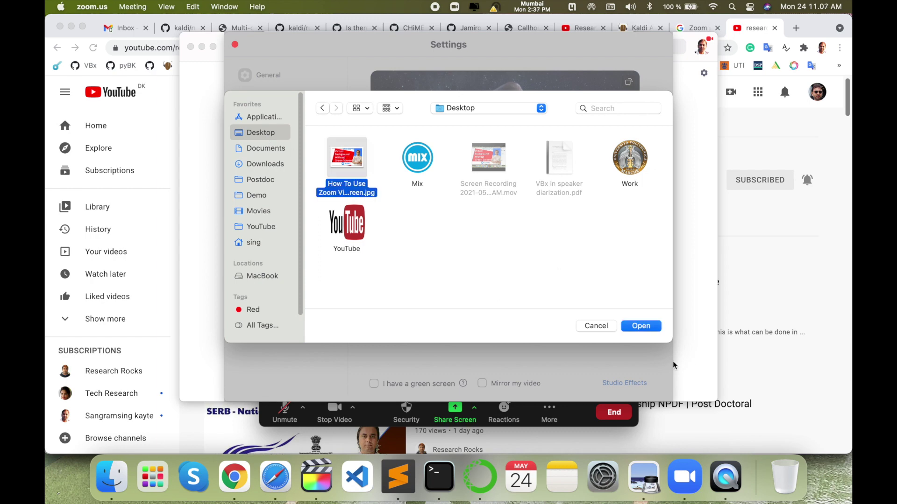
left_click(641, 326)
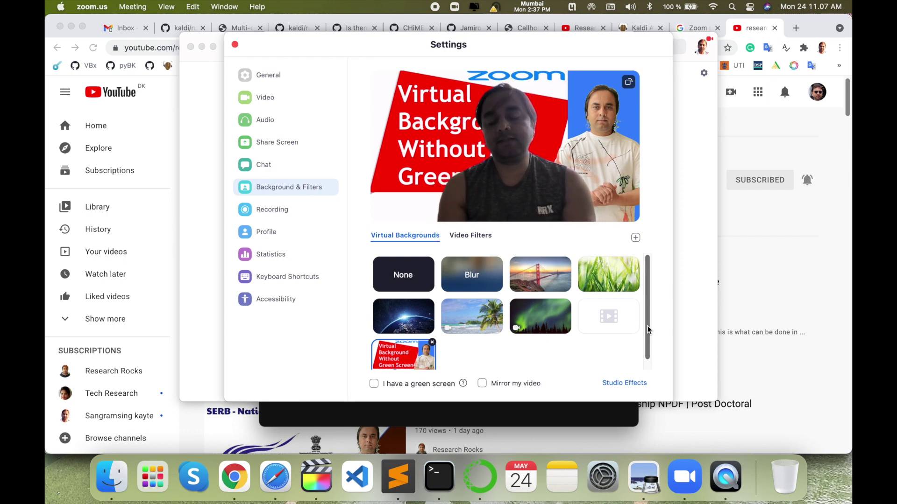
Step: Add SUBSCRIBE.mp4 from the YouTube folder as a video background
left_click(636, 238)
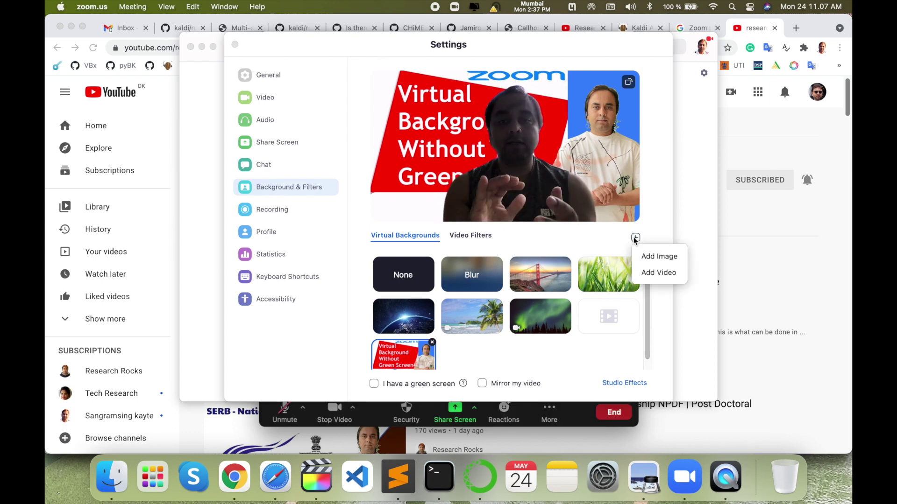
left_click(662, 272)
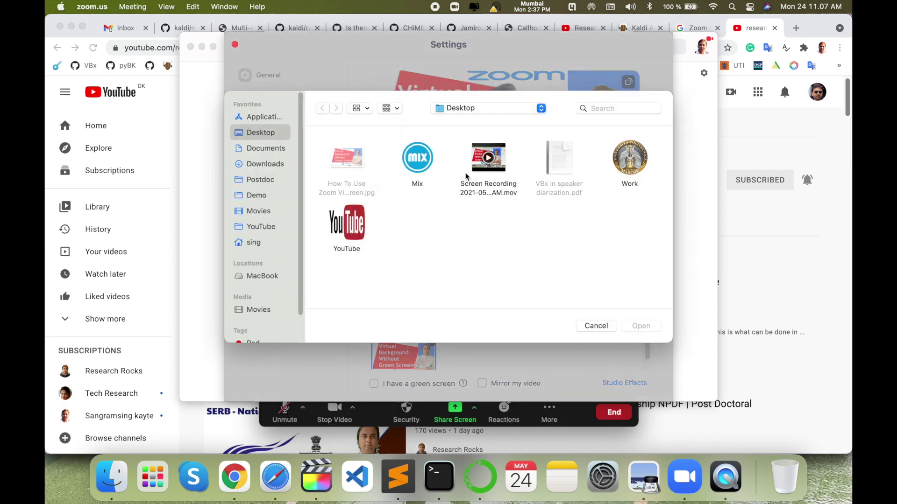
double_click(362, 223)
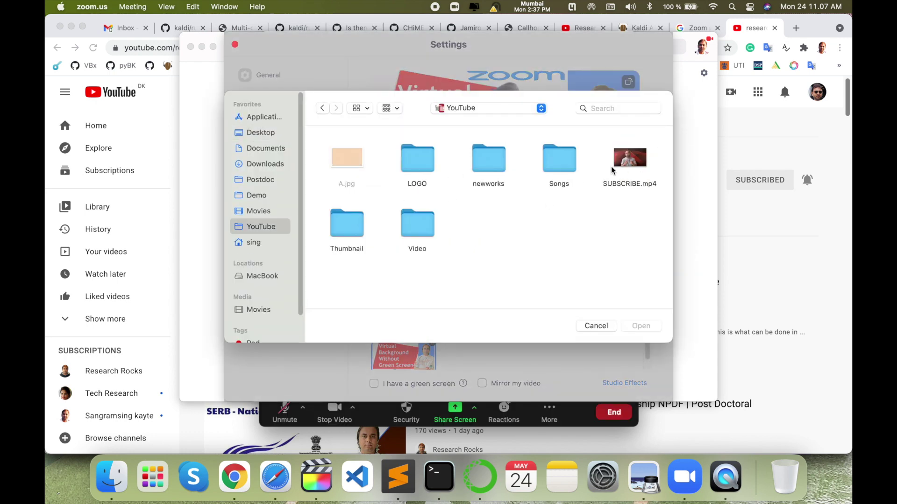
double_click(629, 161)
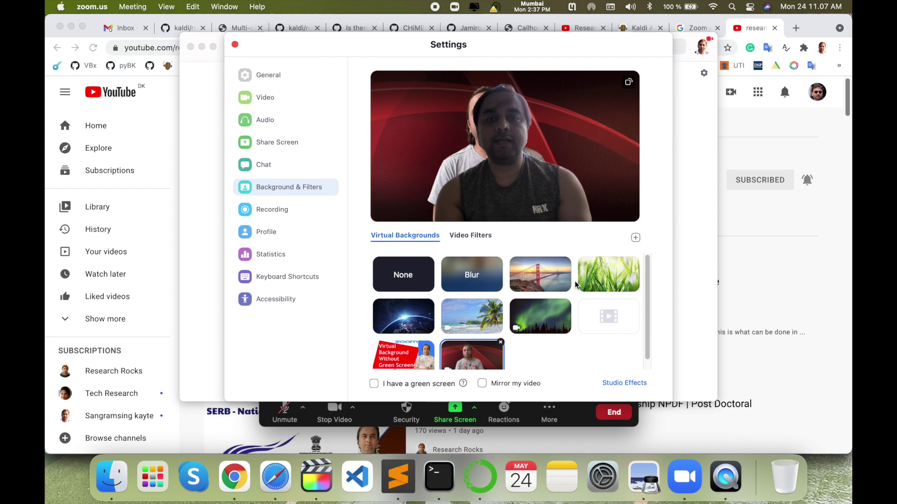